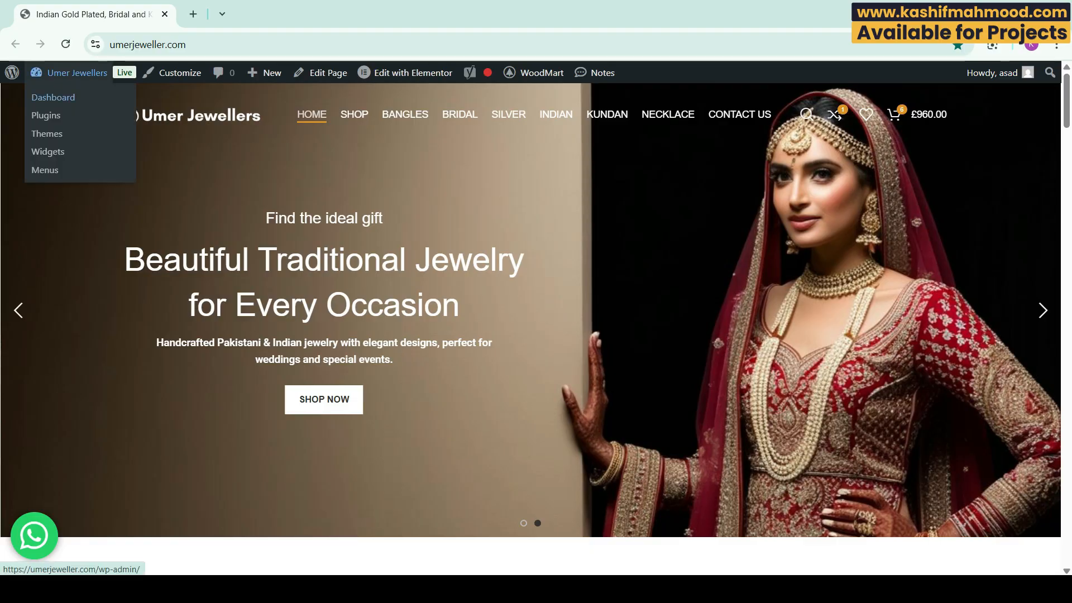
Open the site's admin dashboard and look through the list of existing pages
{"action": "left_click", "coordinate": [77, 73]}
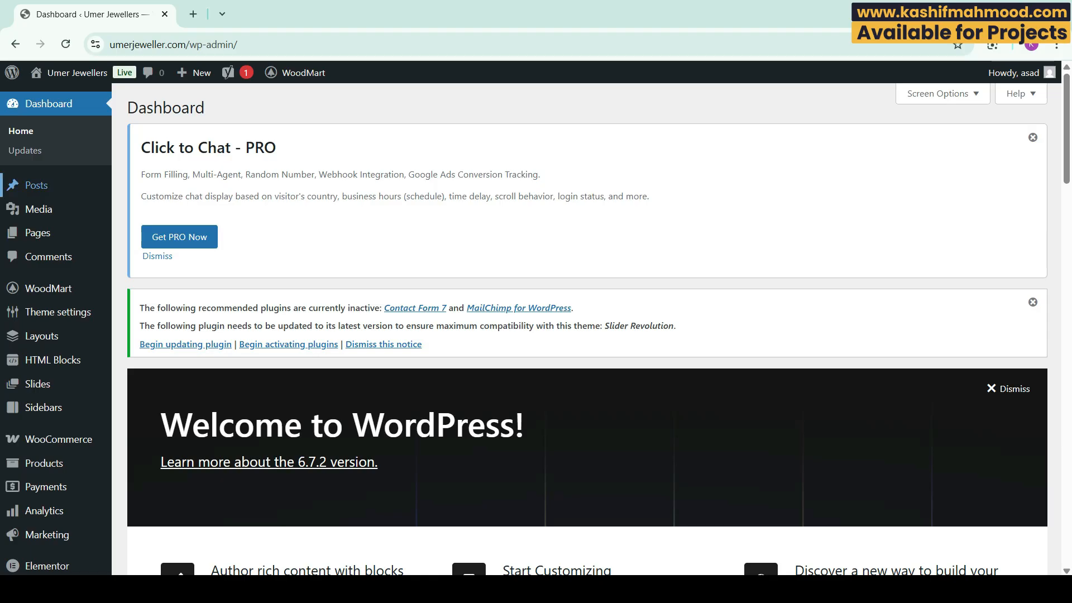
{"action": "mouse_move", "coordinate": [36, 185]}
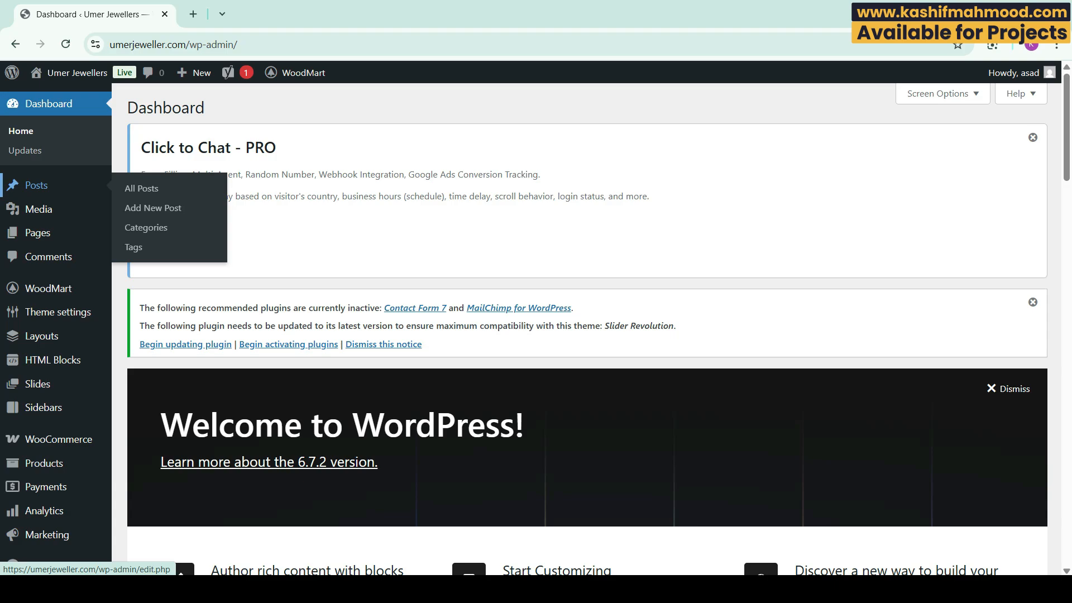
{"action": "mouse_move", "coordinate": [38, 233]}
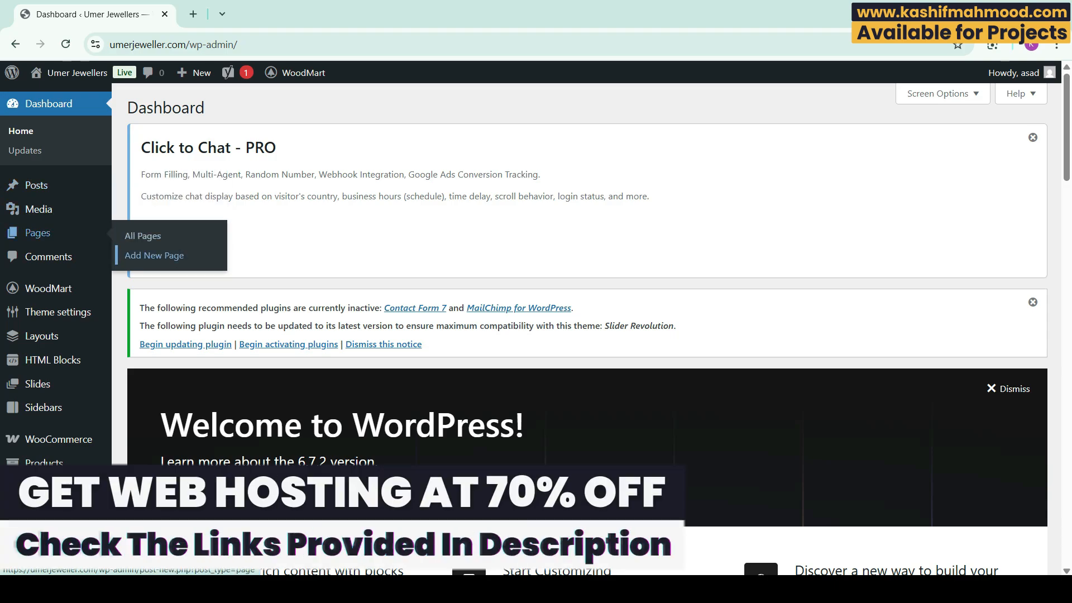
{"action": "left_click", "coordinate": [154, 255]}
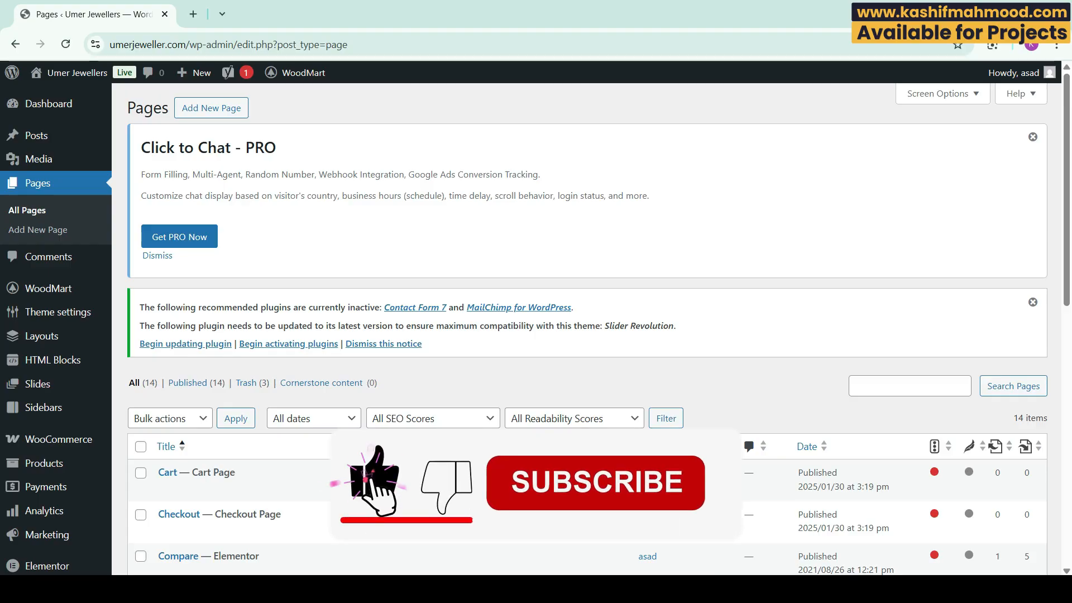
{"action": "scroll", "coordinate": [536, 335], "scroll_direction": "down", "scroll_amount": 10}
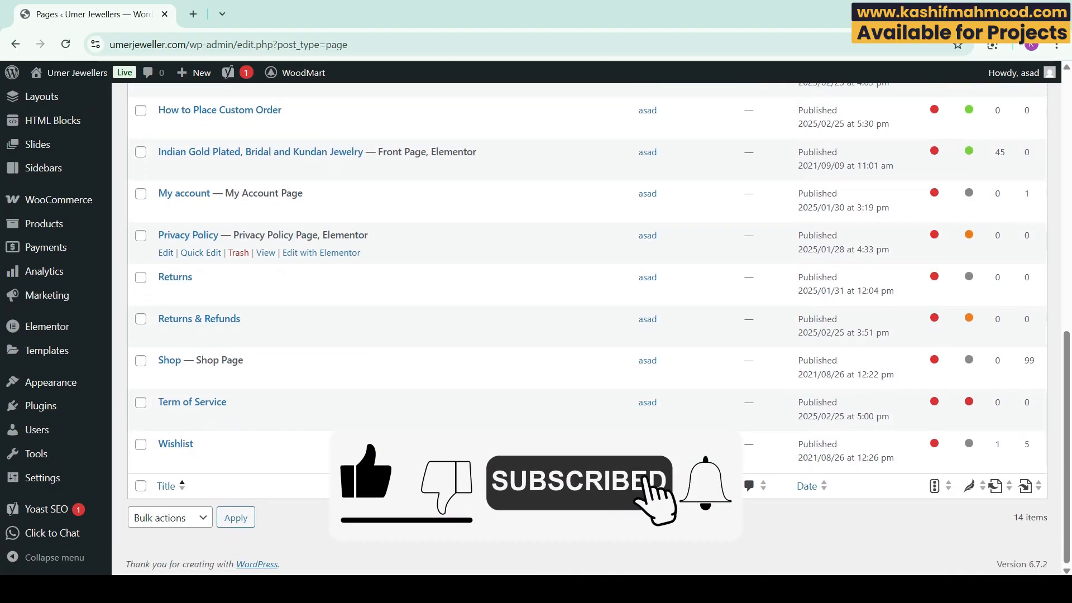
{"action": "scroll", "coordinate": [536, 335], "scroll_direction": "up", "scroll_amount": 5}
{"action": "scroll", "coordinate": [558, 329], "scroll_direction": "up", "scroll_amount": 5}
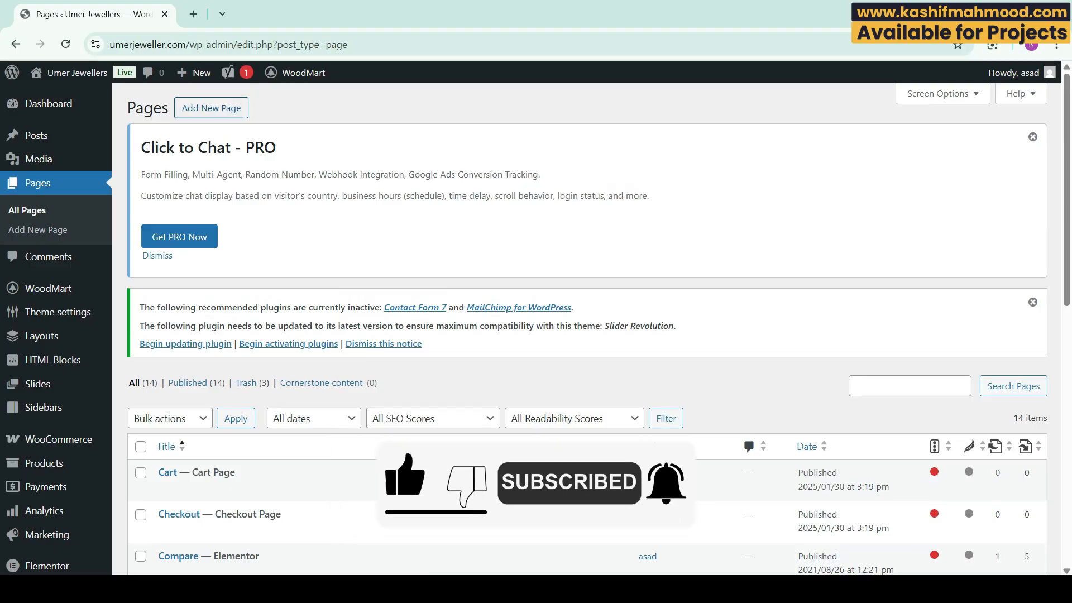
Create a new page titled "Blog", publish it and view it on the live site
{"action": "left_click", "coordinate": [211, 108]}
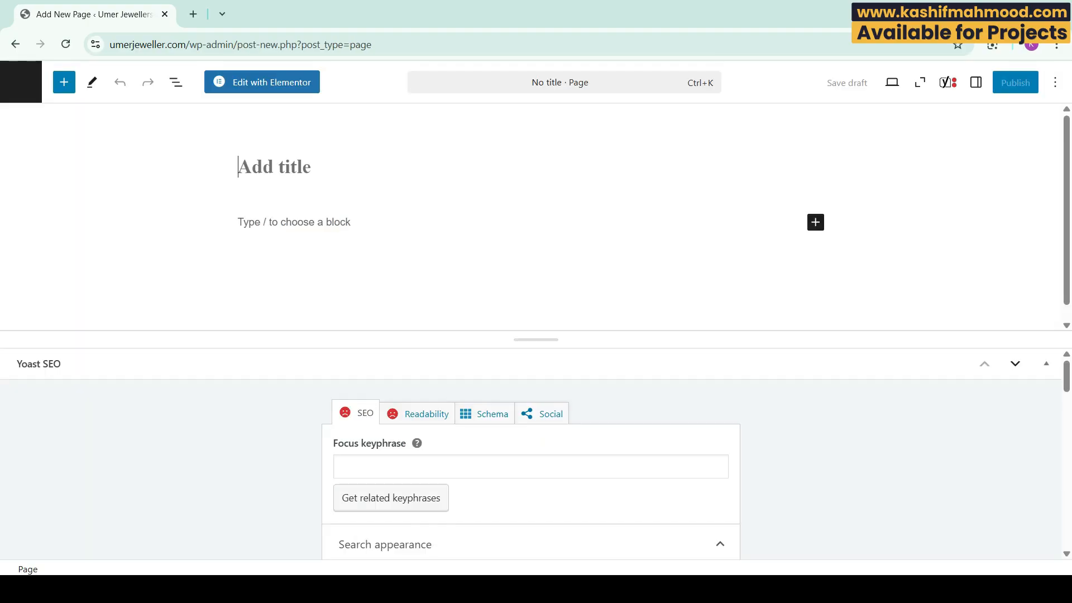
{"action": "type", "text": "Blog"}
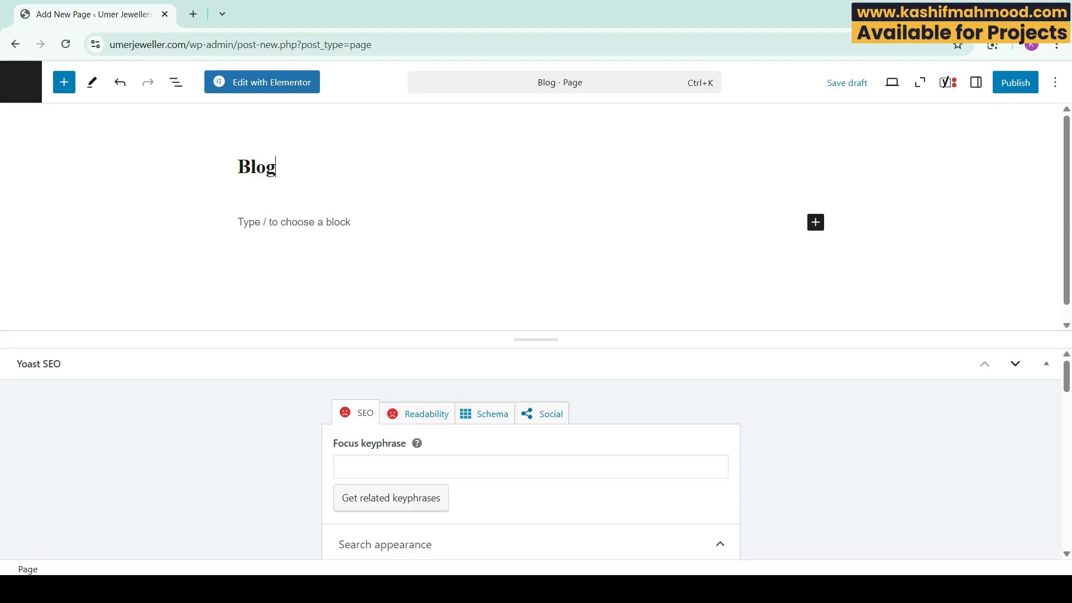
{"action": "left_click", "coordinate": [1015, 82]}
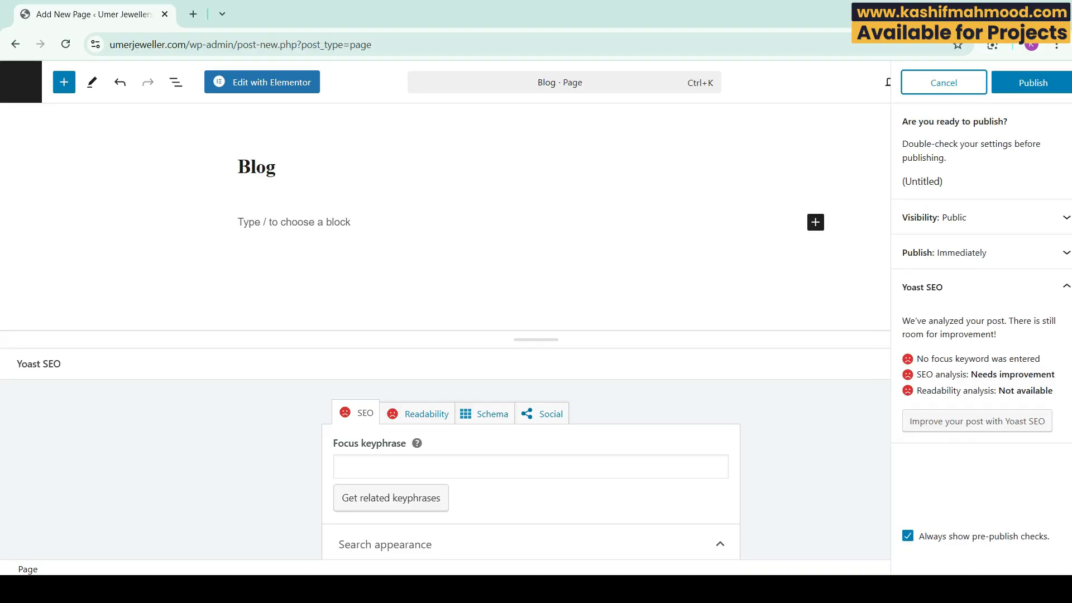
{"action": "left_click", "coordinate": [1032, 82]}
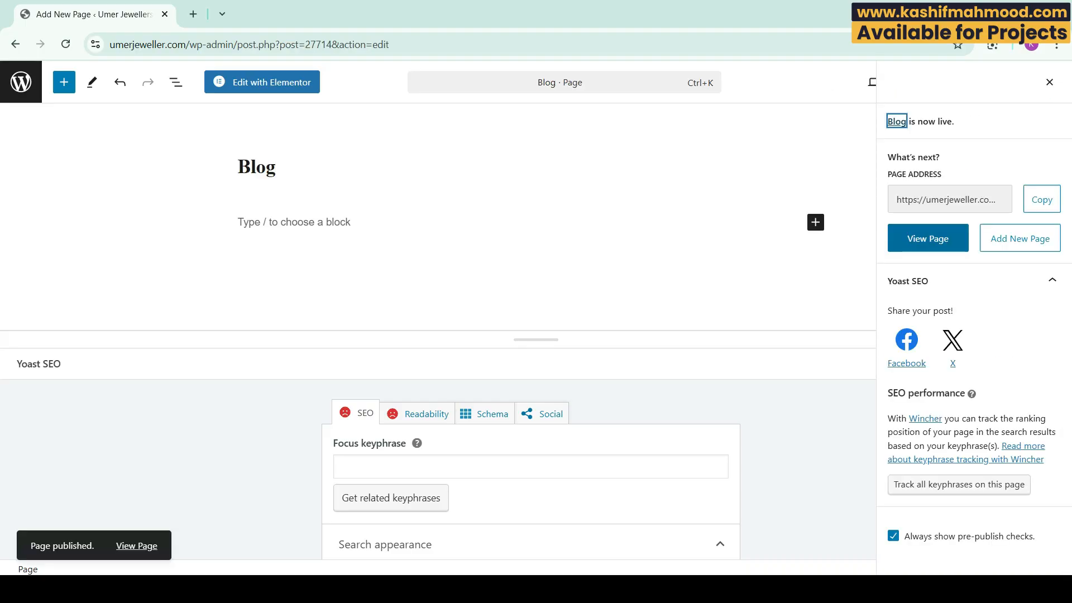
{"action": "left_click", "coordinate": [928, 238]}
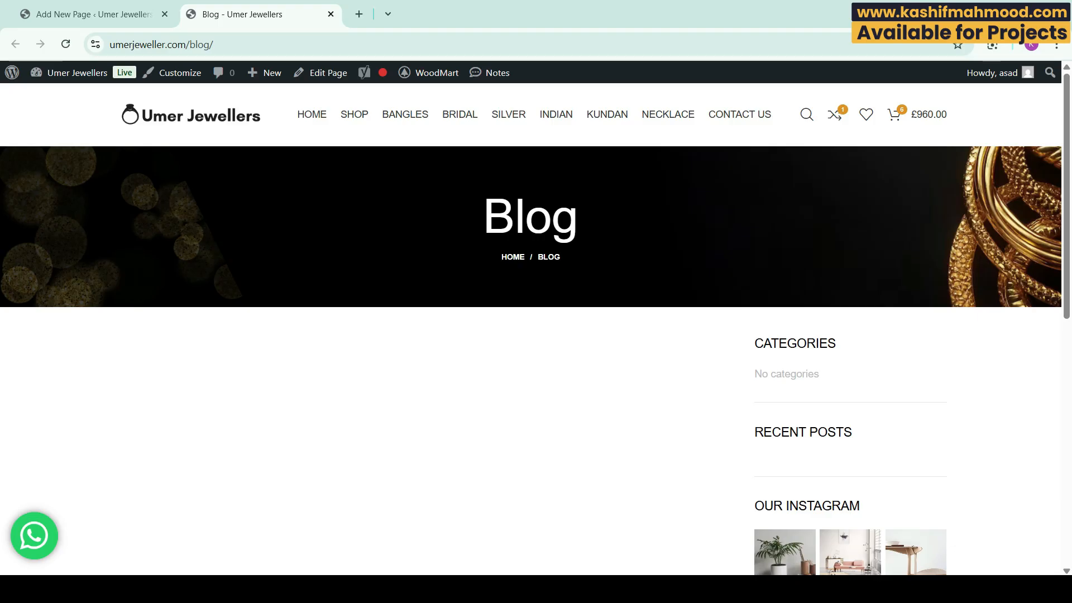
{"action": "left_click", "coordinate": [93, 15]}
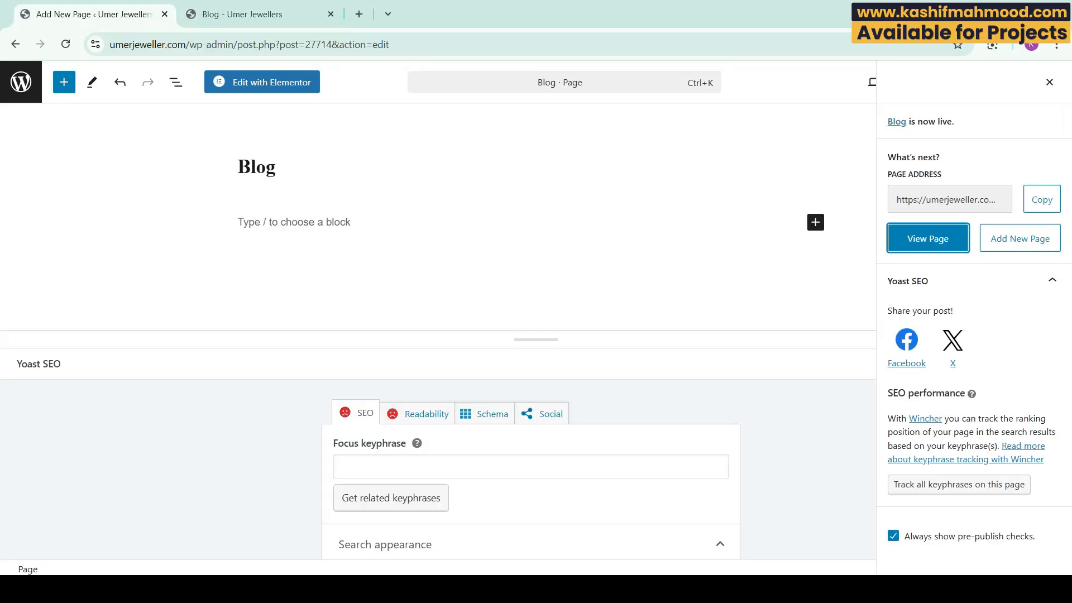
Set the posts page to Blog in the Reading settings and save the changes
{"action": "left_click", "coordinate": [21, 82]}
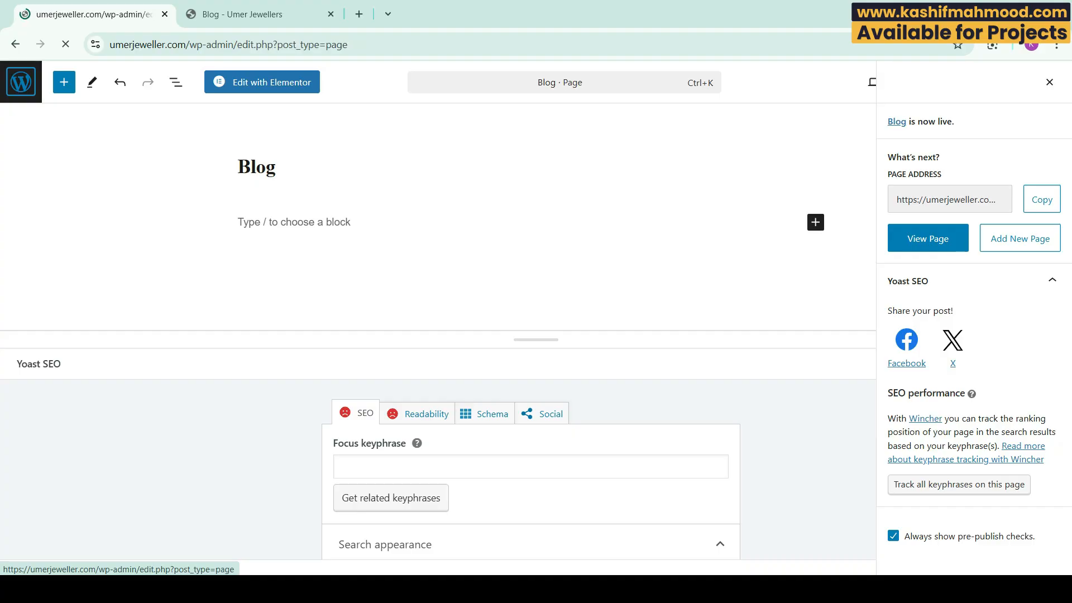
{"action": "scroll", "coordinate": [48, 268], "scroll_direction": "down", "scroll_amount": 6}
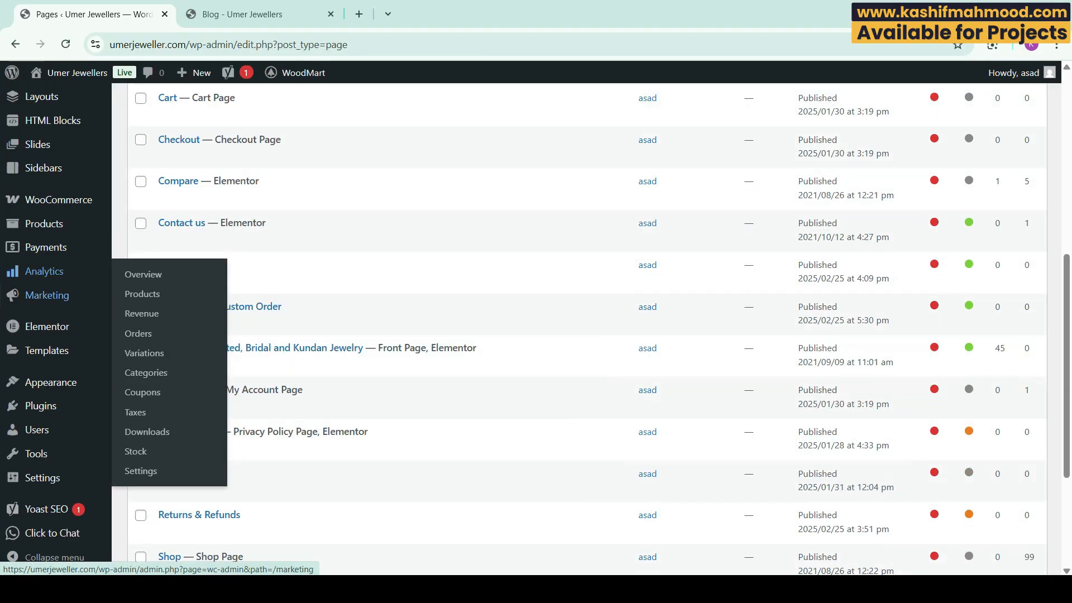
{"action": "mouse_move", "coordinate": [56, 478]}
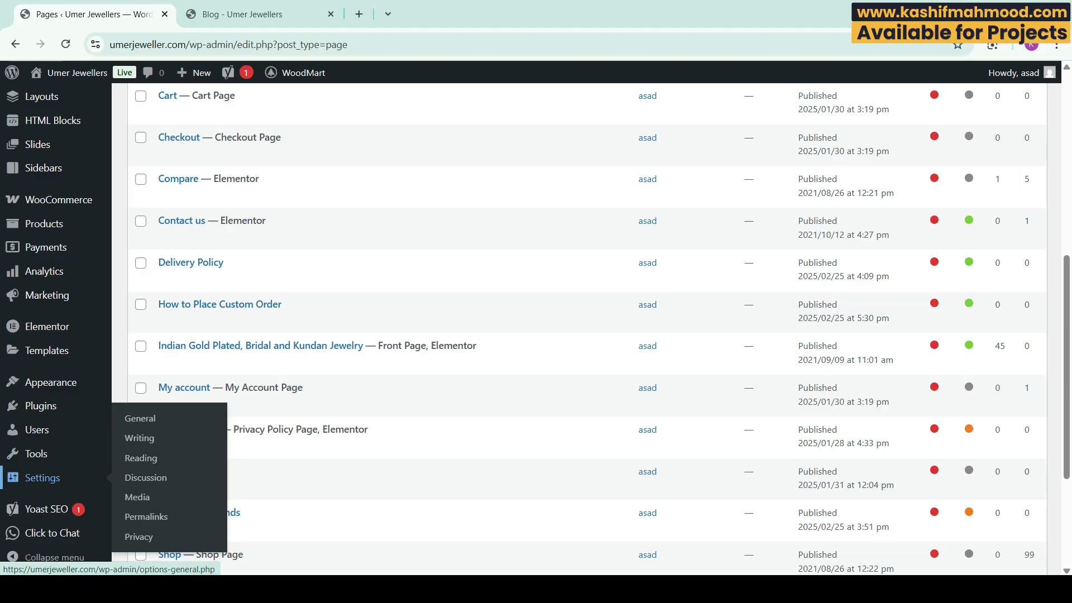
{"action": "left_click", "coordinate": [141, 458]}
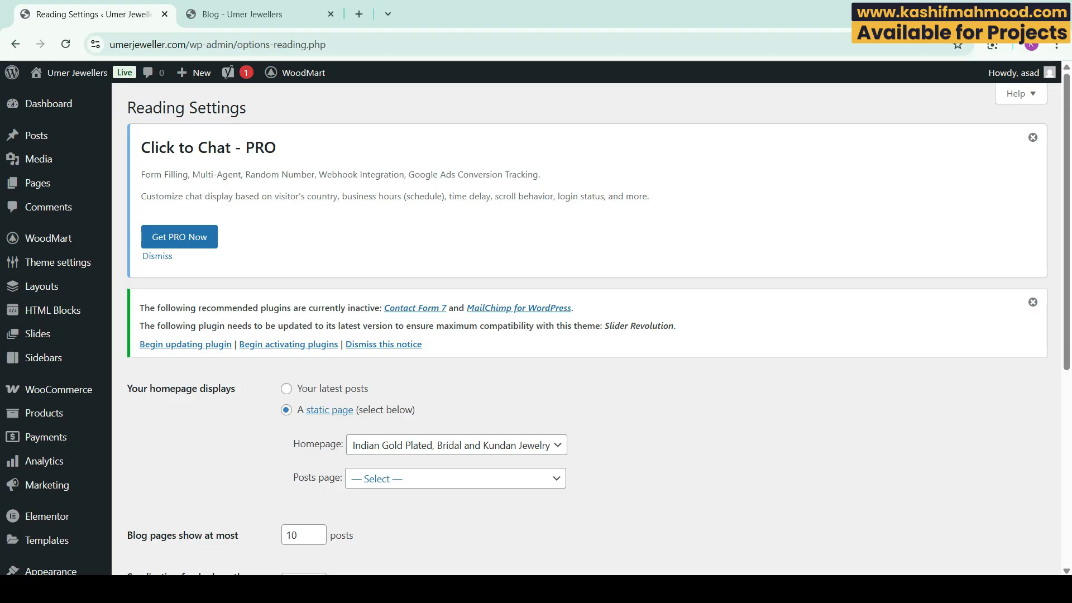
{"action": "left_click", "coordinate": [380, 478]}
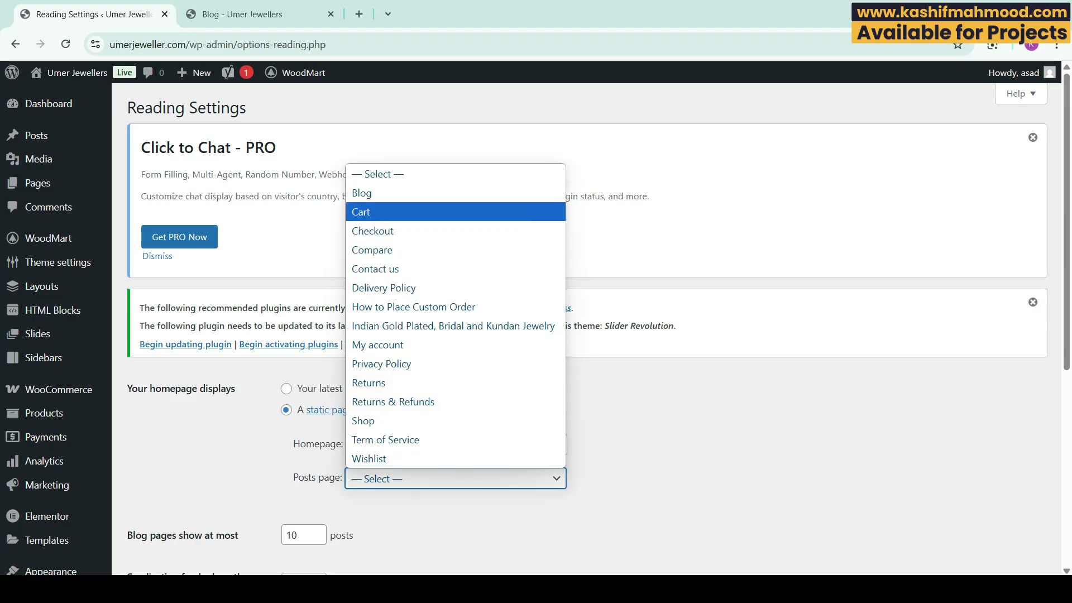
{"action": "left_click", "coordinate": [362, 192]}
{"action": "scroll", "coordinate": [559, 335], "scroll_direction": "down", "scroll_amount": 5}
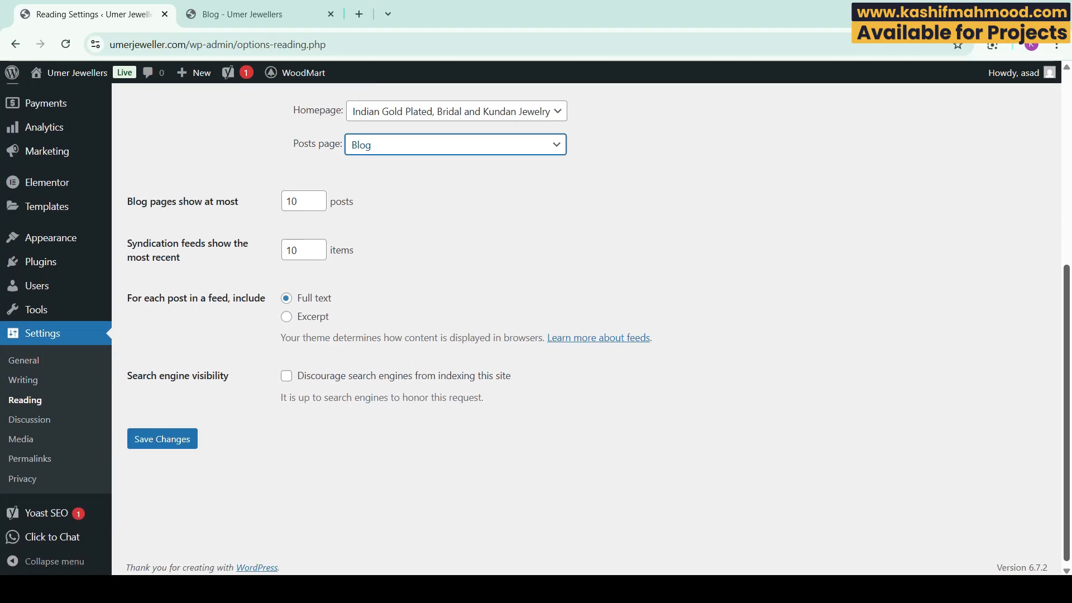
{"action": "left_click", "coordinate": [162, 435]}
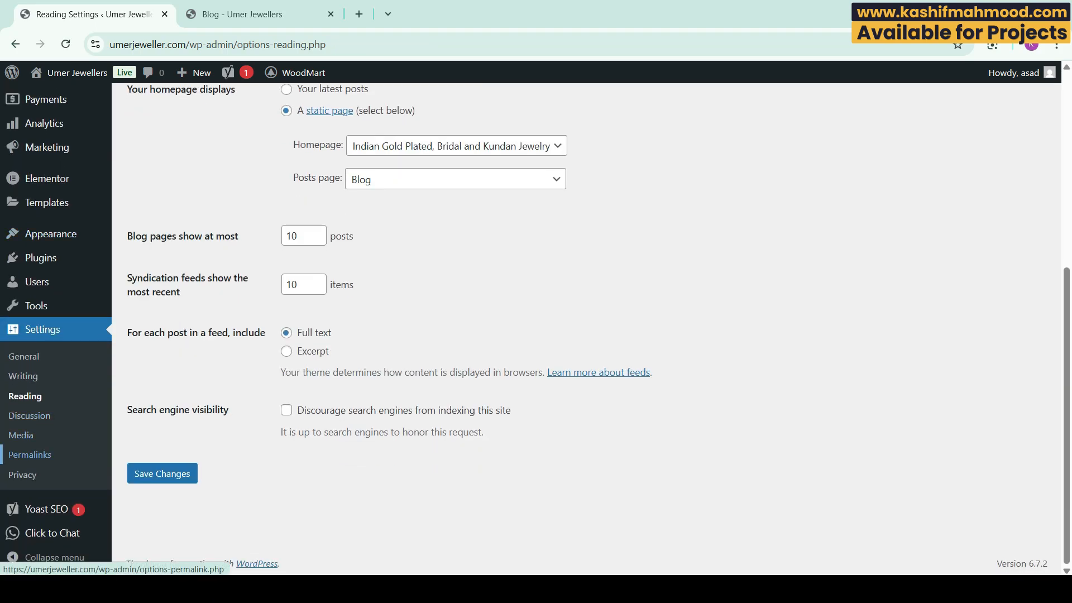
Open the Permalink settings and read the guidance on the permalink structure and the %postname% tag
{"action": "left_click", "coordinate": [29, 455]}
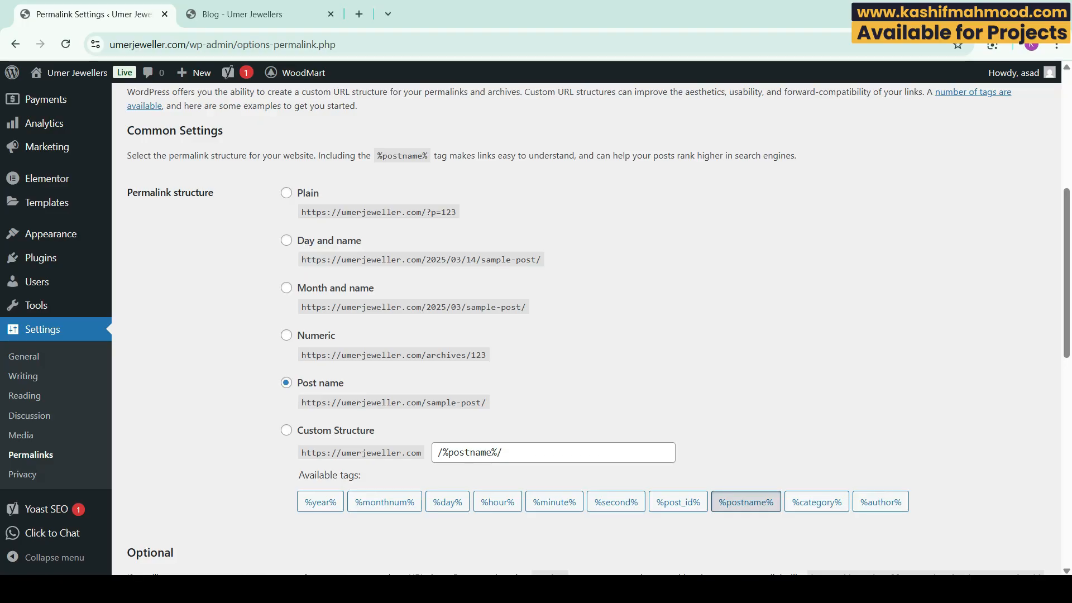
{"action": "left_click_drag", "start_coordinate": [318, 155], "coordinate": [797, 156]}
{"action": "left_click", "coordinate": [798, 157]}
Reload the live Blog page and examine its content area
{"action": "left_click", "coordinate": [255, 15]}
{"action": "left_click", "coordinate": [66, 44]}
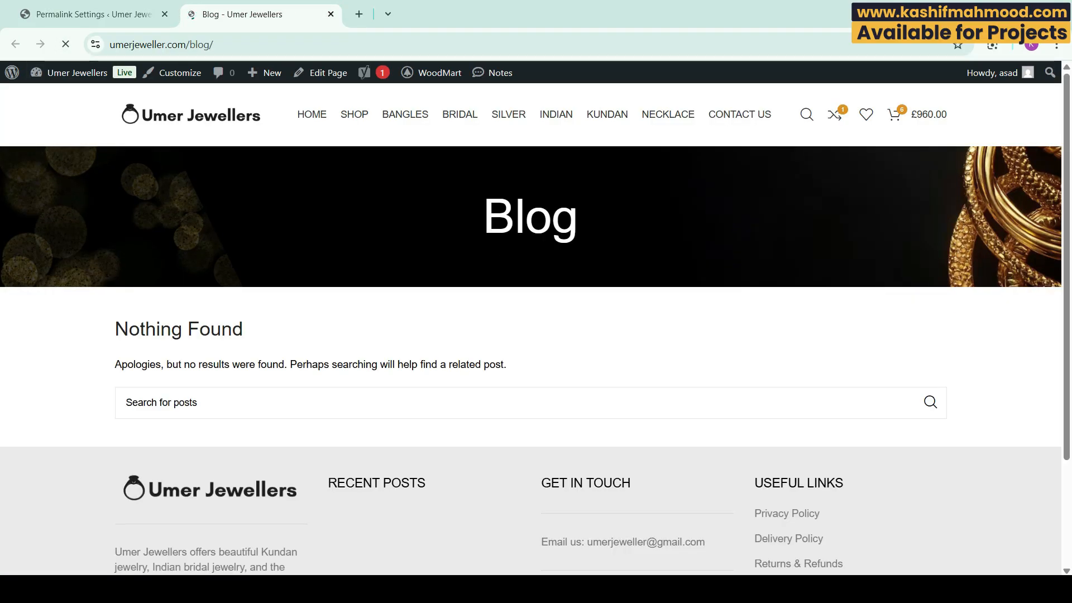
{"action": "left_click_drag", "start_coordinate": [115, 329], "coordinate": [508, 364]}
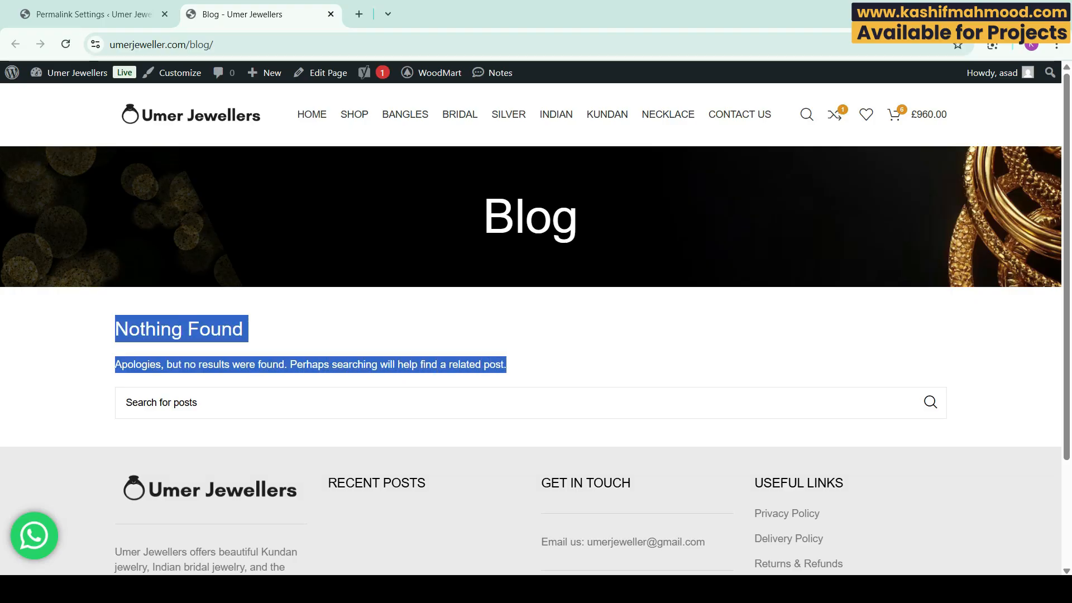
{"action": "left_click", "coordinate": [530, 357]}
{"action": "scroll", "coordinate": [531, 357], "scroll_direction": "down", "scroll_amount": 3}
{"action": "scroll", "coordinate": [531, 357], "scroll_direction": "up", "scroll_amount": 3}
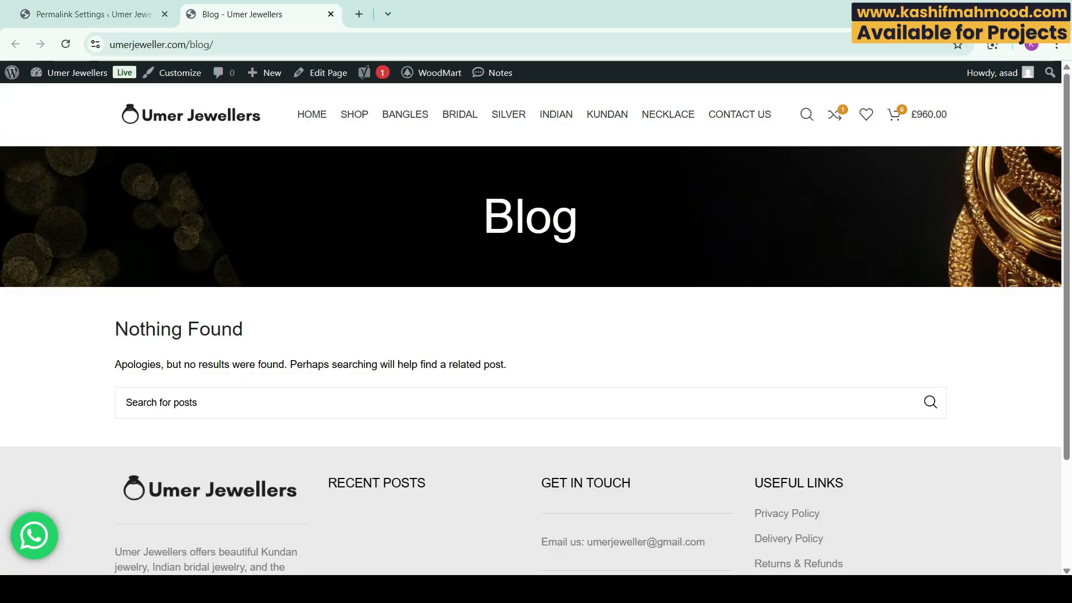
Open the list of all posts in the site's admin area
{"action": "left_click", "coordinate": [93, 14]}
{"action": "scroll", "coordinate": [56, 156], "scroll_direction": "up", "scroll_amount": 6}
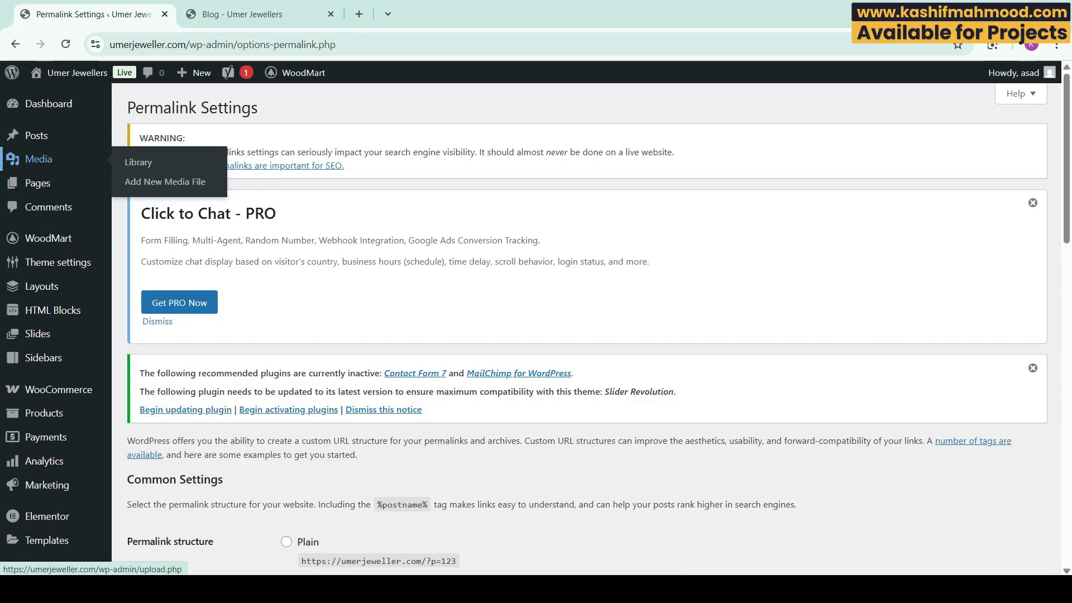
{"action": "mouse_move", "coordinate": [36, 135]}
{"action": "left_click", "coordinate": [141, 139]}
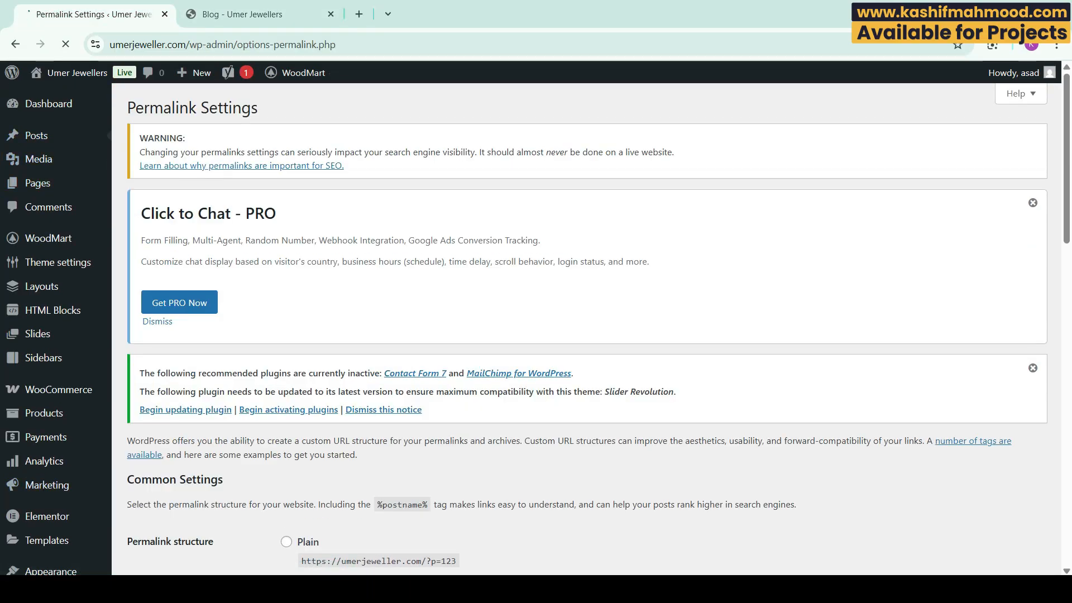
Copy the site's base address from the Blog page, open it in an incognito window and look at the home page's footer
{"action": "left_click", "coordinate": [252, 14]}
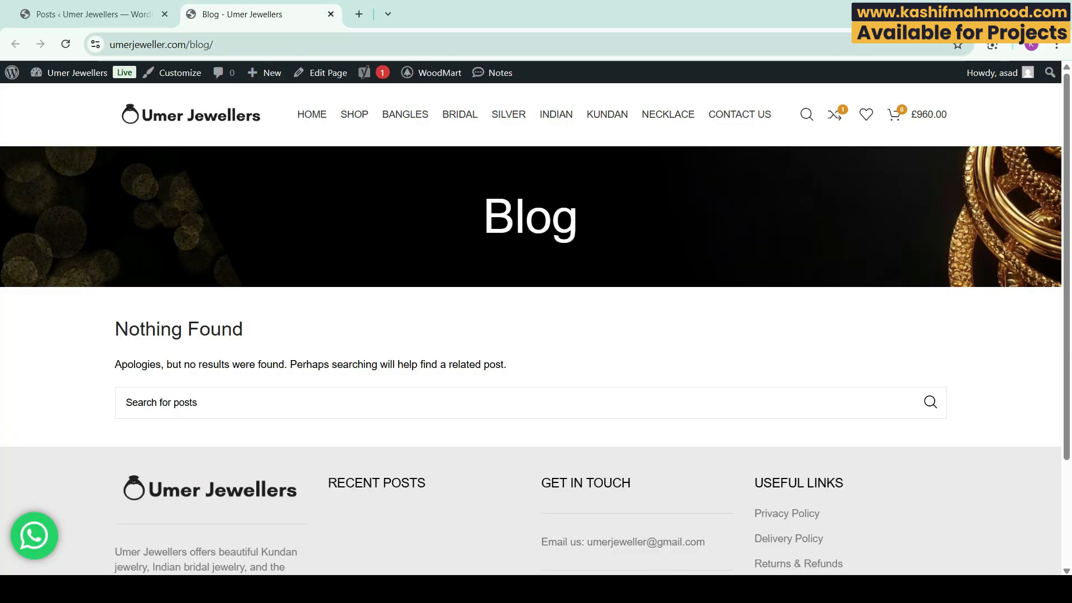
{"action": "left_click_drag", "start_coordinate": [186, 45], "coordinate": [105, 45]}
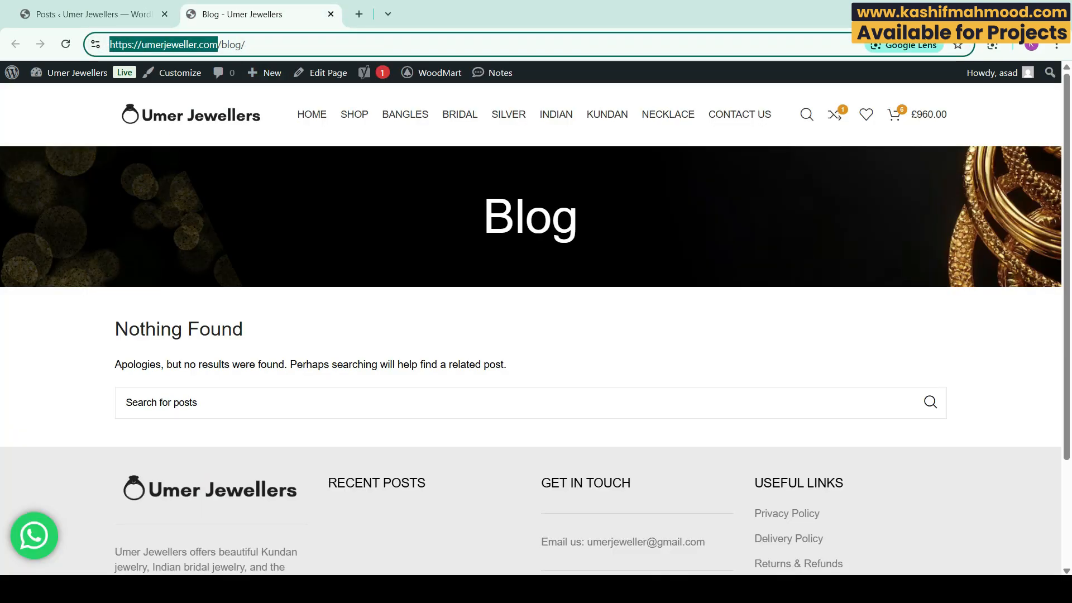
{"action": "key", "text": "ctrl+c"}
{"action": "key", "text": "ctrl+shift+n"}
{"action": "key", "text": "ctrl+v"}
{"action": "key", "text": "Return"}
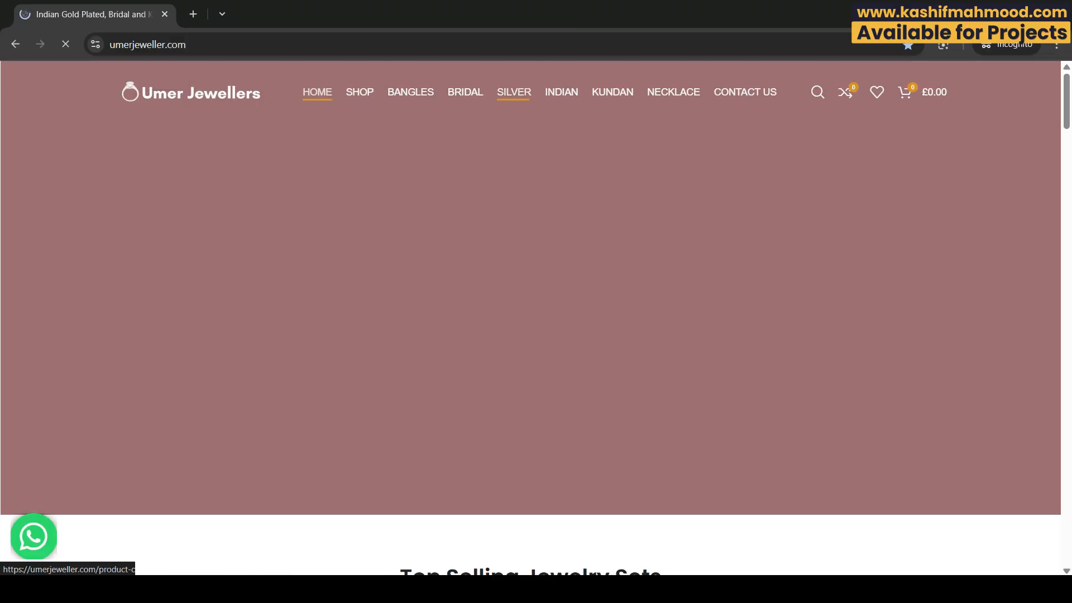
{"action": "left_click_drag", "start_coordinate": [1066, 102], "coordinate": [1066, 537]}
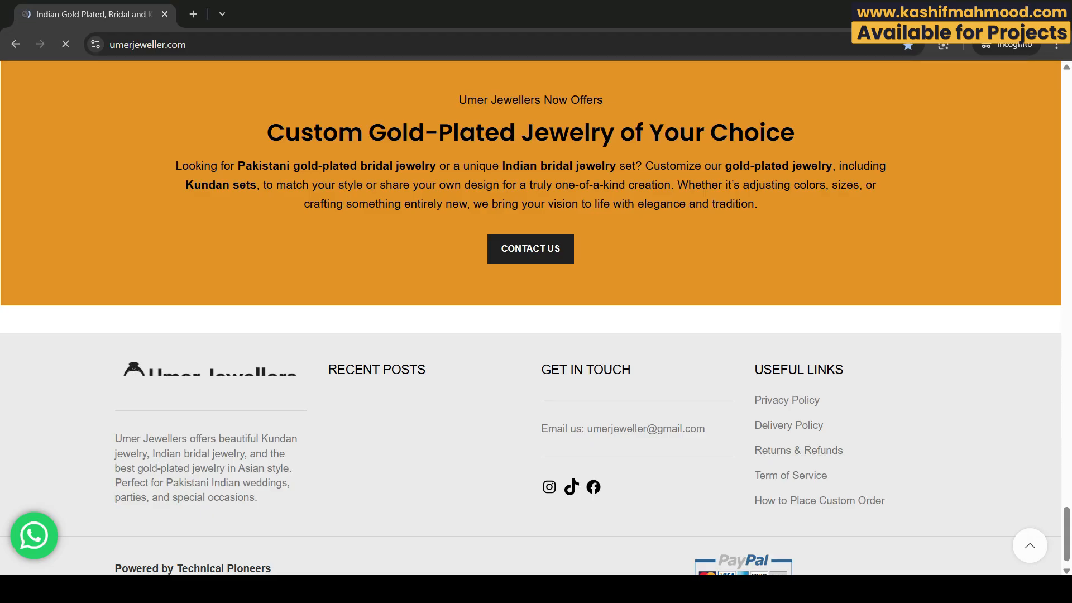
Load the site's /blog address in the incognito window to check the public page, and close that window
{"action": "left_click", "coordinate": [235, 45]}
{"action": "left_click", "coordinate": [235, 44]}
{"action": "type", "text": "//"}
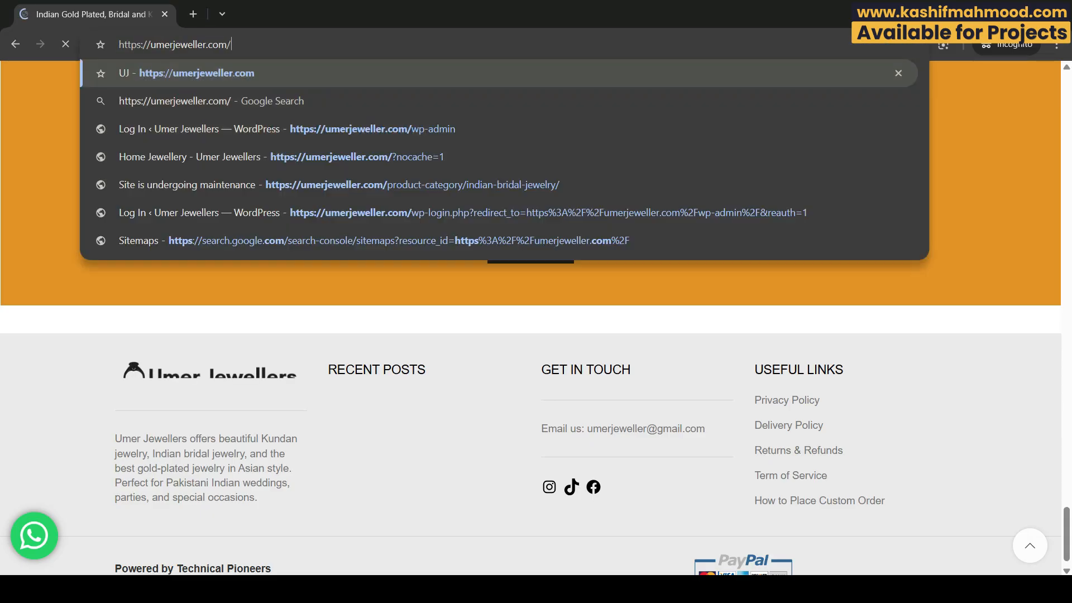
{"action": "type", "text": "blog"}
{"action": "key", "text": "Return"}
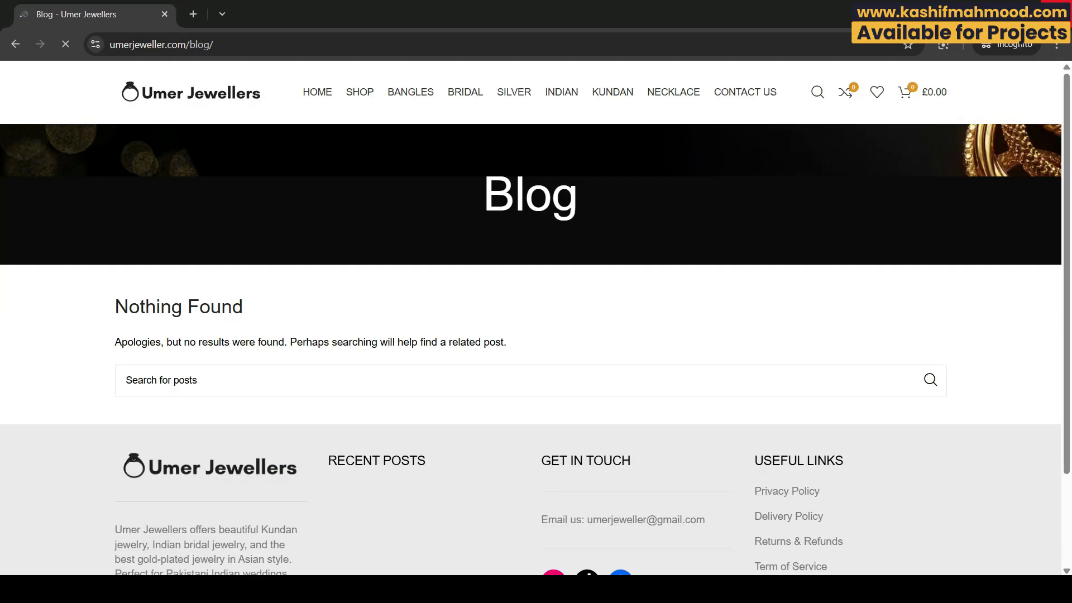
{"action": "left_click", "coordinate": [1058, 13]}
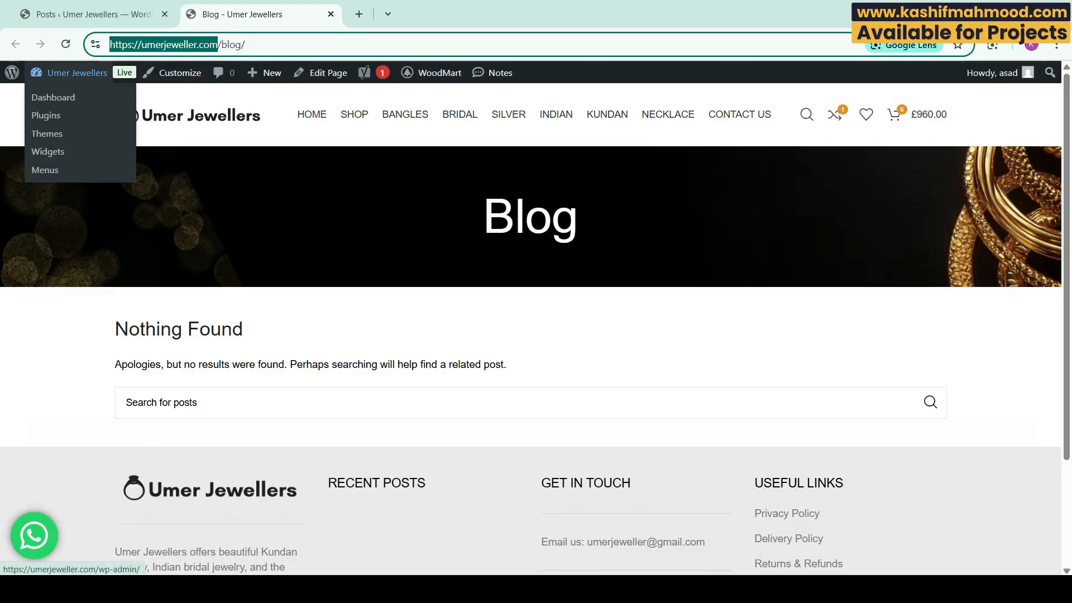
Return to the site's admin area and open the navigation menu editor for the Main navigation menu
{"action": "key", "text": "Return"}
{"action": "left_click", "coordinate": [89, 14]}
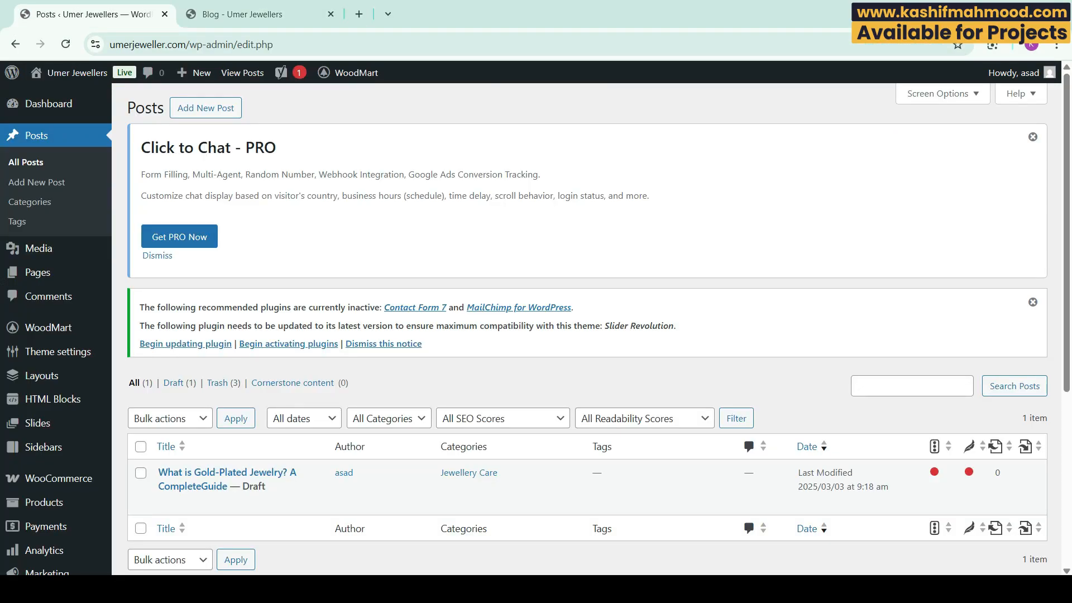
{"action": "scroll", "coordinate": [50, 463], "scroll_direction": "down", "scroll_amount": 5}
{"action": "mouse_move", "coordinate": [50, 382]}
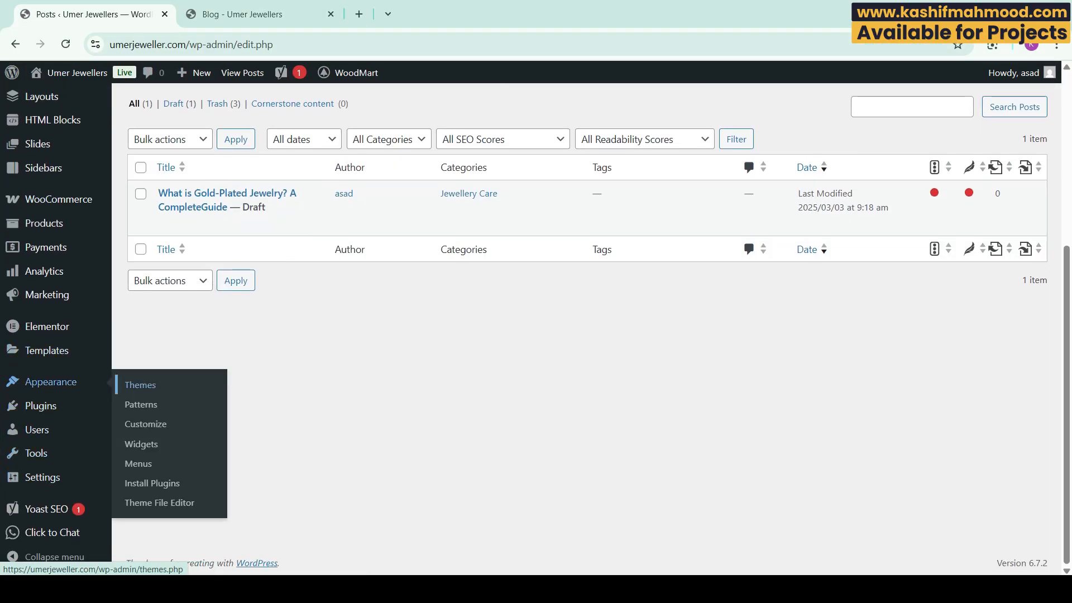
{"action": "left_click", "coordinate": [138, 464]}
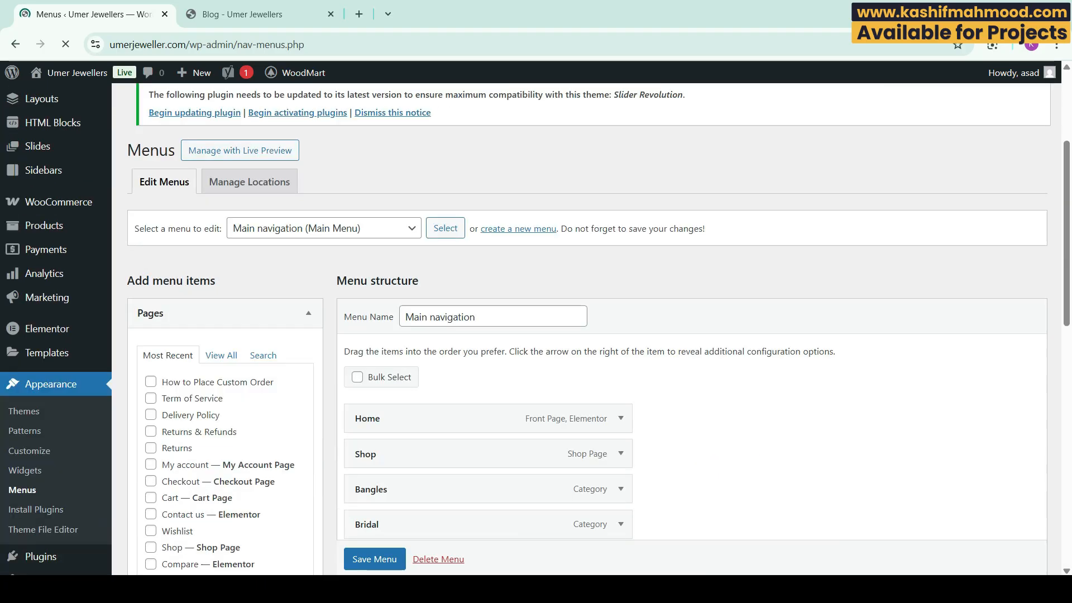
Compare the Main navigation menu's items with the header menu on the public Blog page, keeping Main navigation (Main Menu) as the menu to edit
{"action": "scroll", "coordinate": [536, 335], "scroll_direction": "down", "scroll_amount": 5}
{"action": "left_click", "coordinate": [252, 15]}
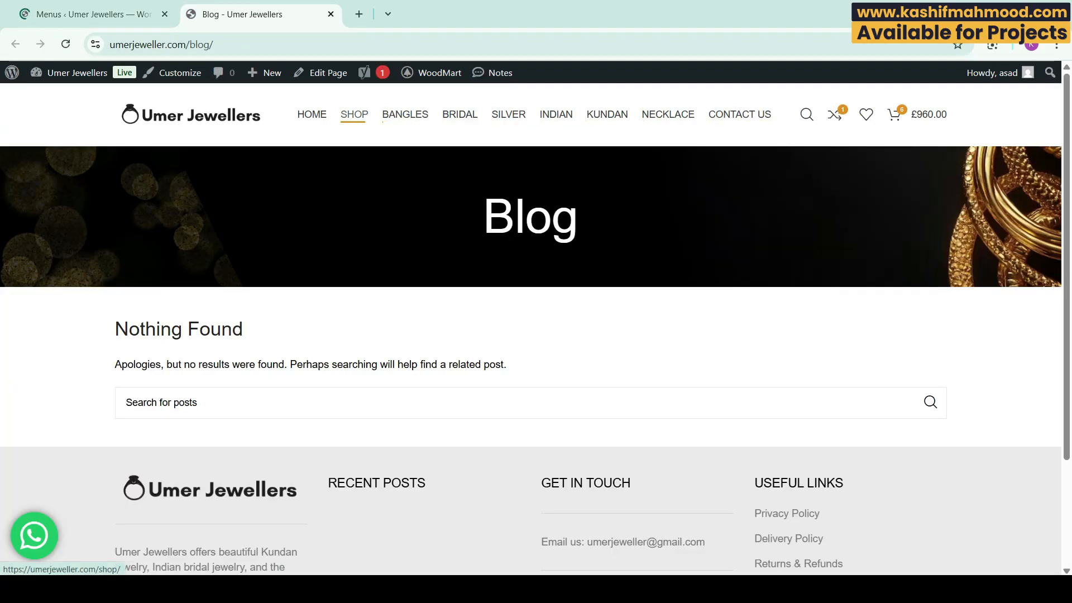
{"action": "left_click", "coordinate": [94, 14]}
{"action": "scroll", "coordinate": [537, 335], "scroll_direction": "up", "scroll_amount": 3}
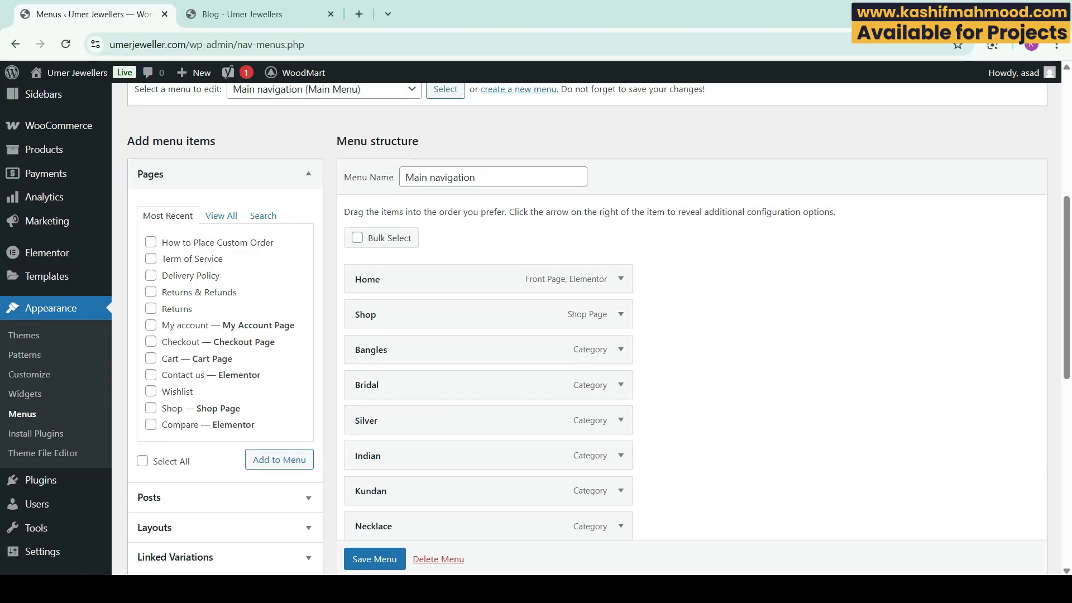
{"action": "left_click", "coordinate": [335, 224]}
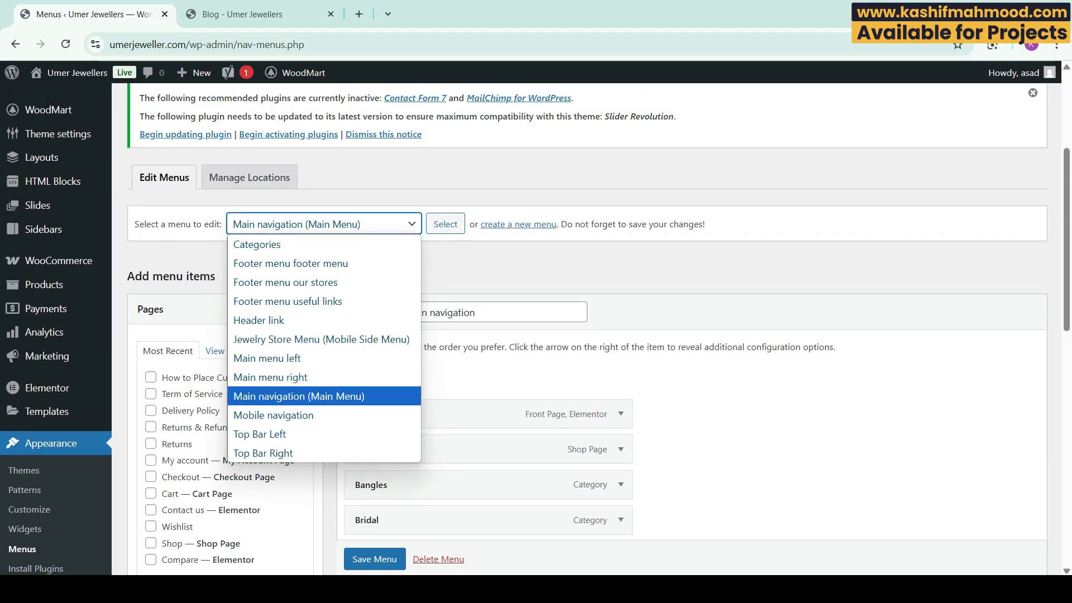
{"action": "left_click", "coordinate": [299, 397]}
{"action": "left_click", "coordinate": [503, 268]}
{"action": "left_click", "coordinate": [242, 15]}
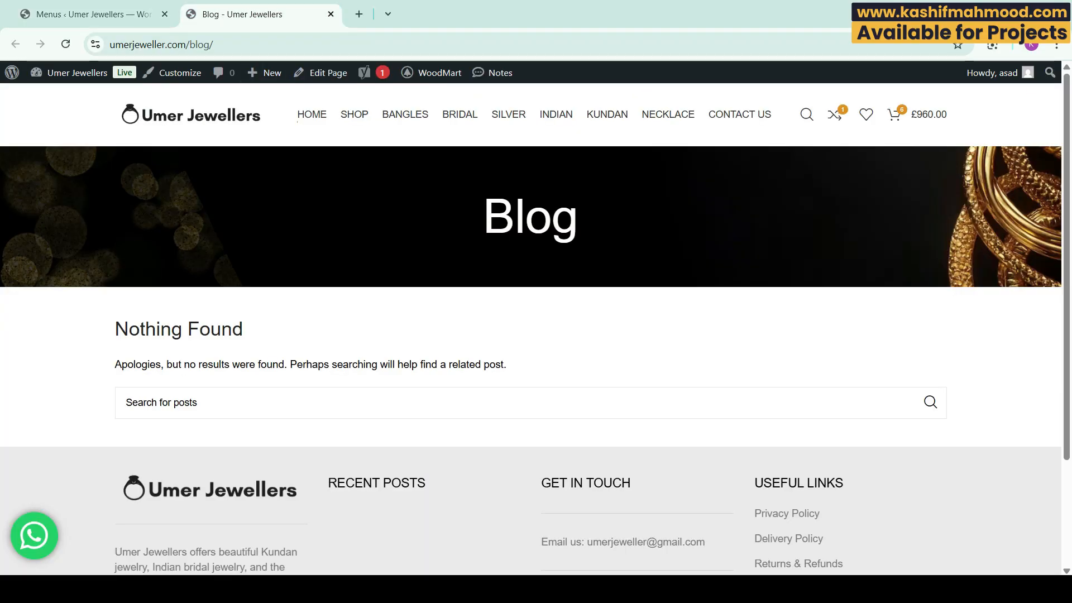
Add the Blog posts page to the Main navigation menu, save the menu, and reload the public Blog page to check the header
{"action": "left_click", "coordinate": [94, 15]}
{"action": "scroll", "coordinate": [536, 335], "scroll_direction": "down", "scroll_amount": 4}
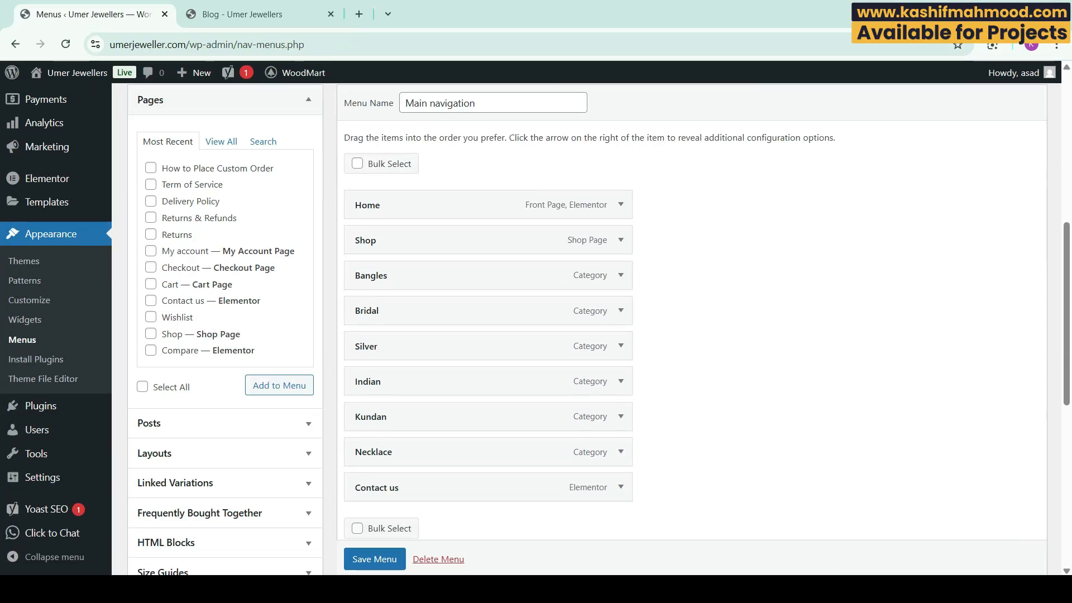
{"action": "left_click", "coordinate": [221, 141]}
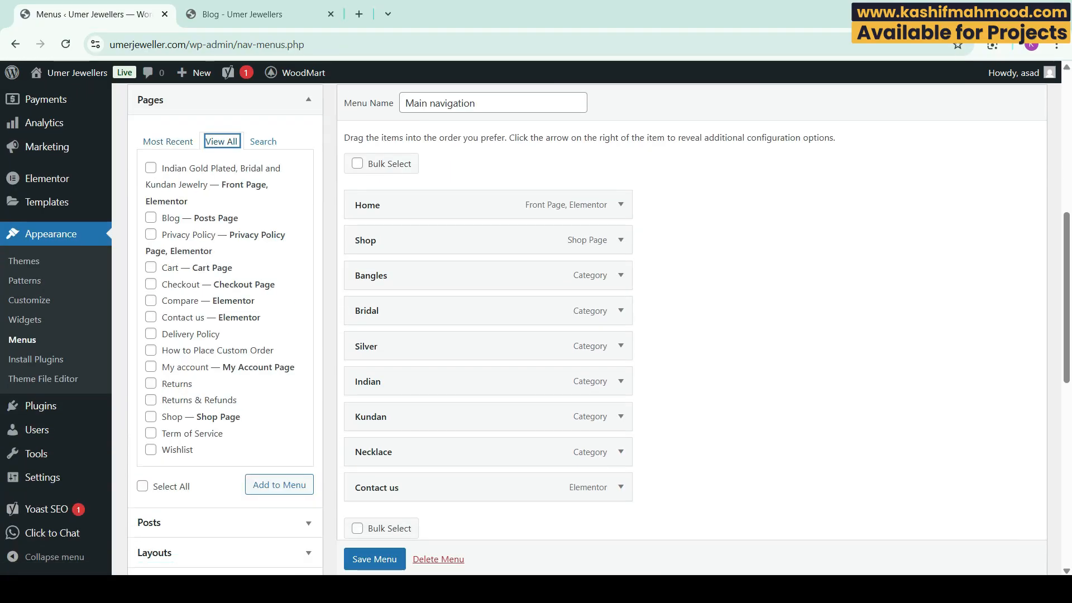
{"action": "left_click", "coordinate": [151, 218]}
{"action": "left_click", "coordinate": [279, 485]}
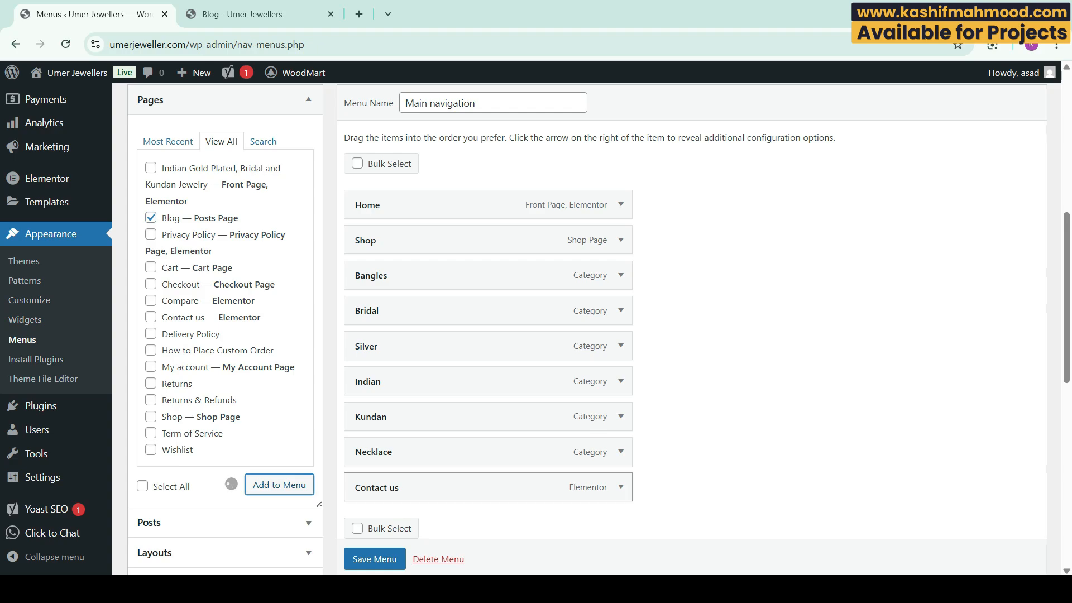
{"action": "left_click", "coordinate": [374, 559]}
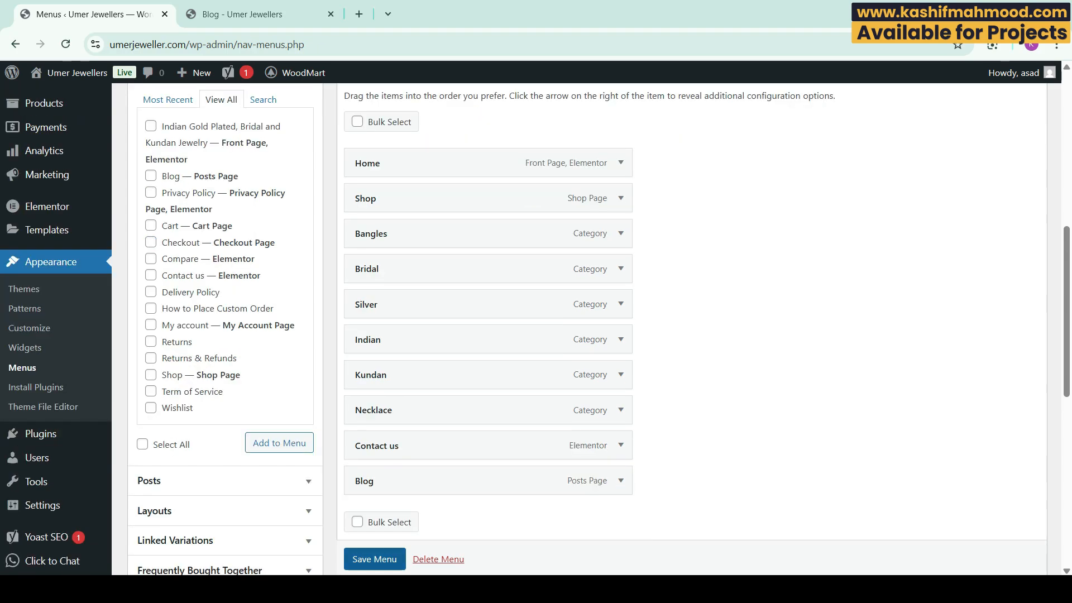
{"action": "left_click", "coordinate": [374, 559]}
{"action": "left_click", "coordinate": [242, 15]}
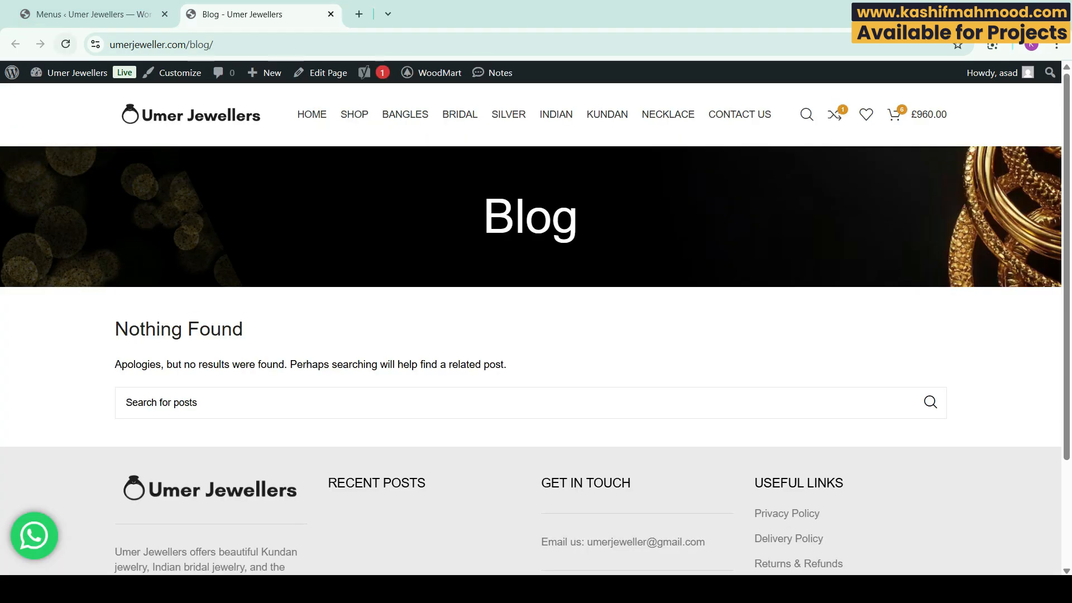
{"action": "left_click", "coordinate": [66, 44]}
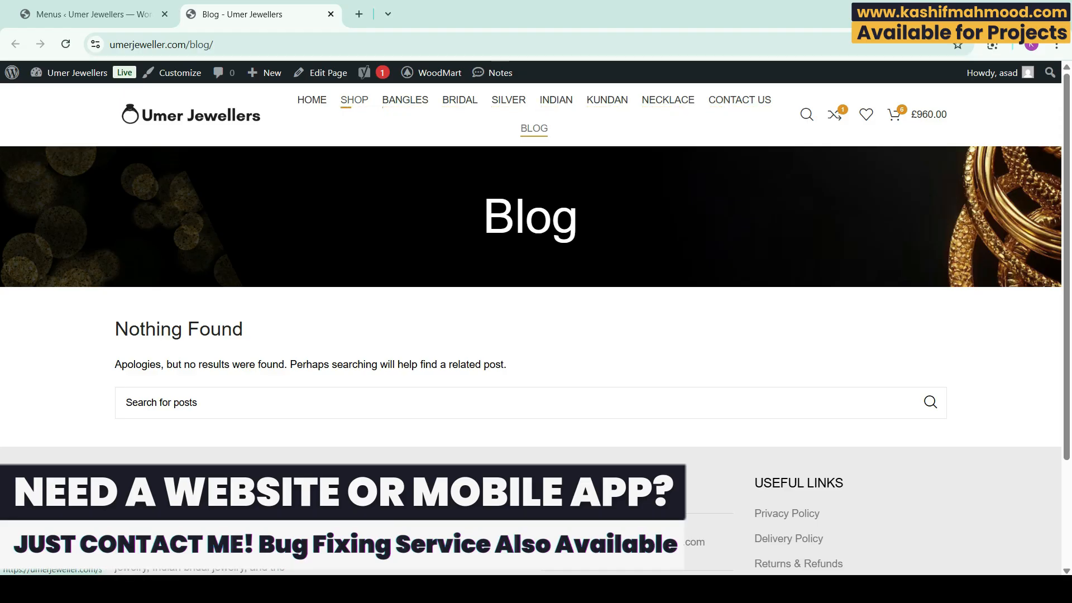
Move the Blog item under Home as a sub item in the Main navigation menu, save it, and check the public page's header
{"action": "left_click", "coordinate": [93, 15]}
{"action": "scroll", "coordinate": [586, 330], "scroll_direction": "down", "scroll_amount": 6}
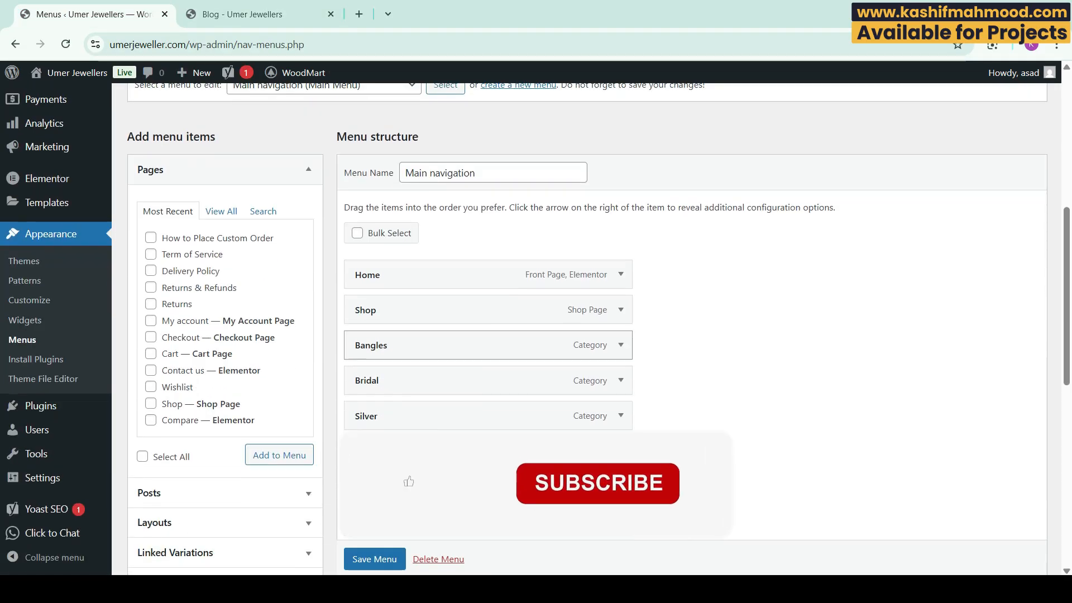
{"action": "scroll", "coordinate": [458, 413], "scroll_direction": "down", "scroll_amount": 2}
{"action": "left_click_drag", "start_coordinate": [458, 420], "coordinate": [483, 131]}
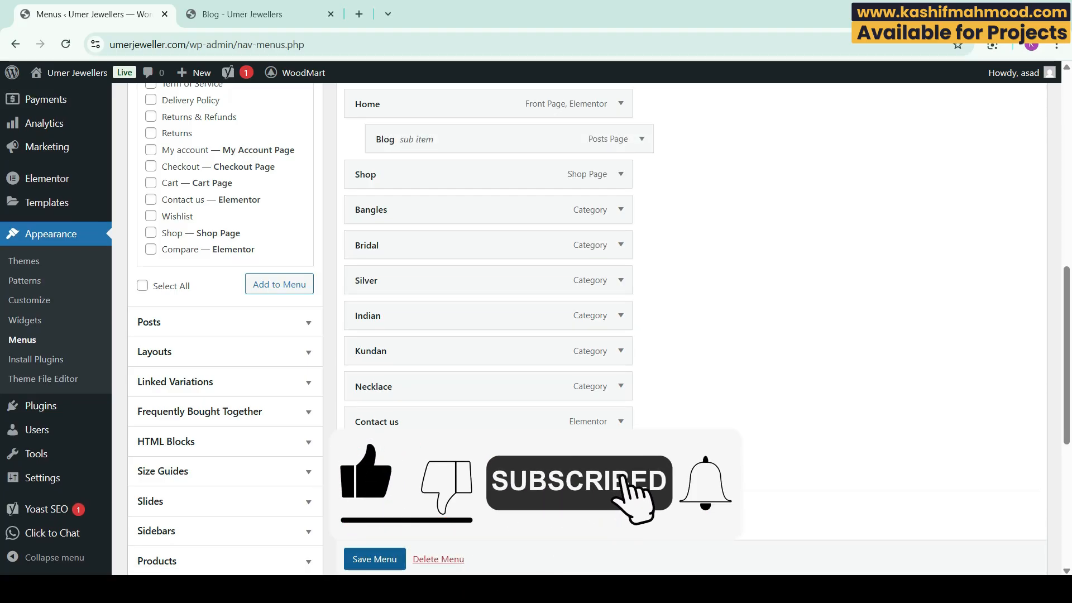
{"action": "scroll", "coordinate": [375, 560], "scroll_direction": "down", "scroll_amount": 1}
{"action": "left_click", "coordinate": [375, 559]}
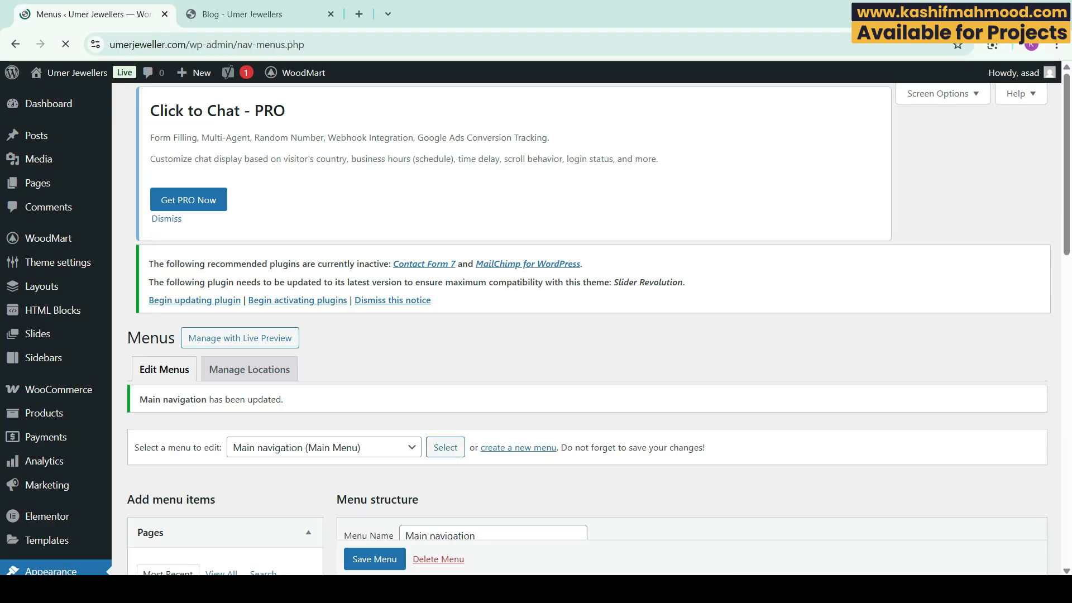
{"action": "key", "text": "ctrl+Tab"}
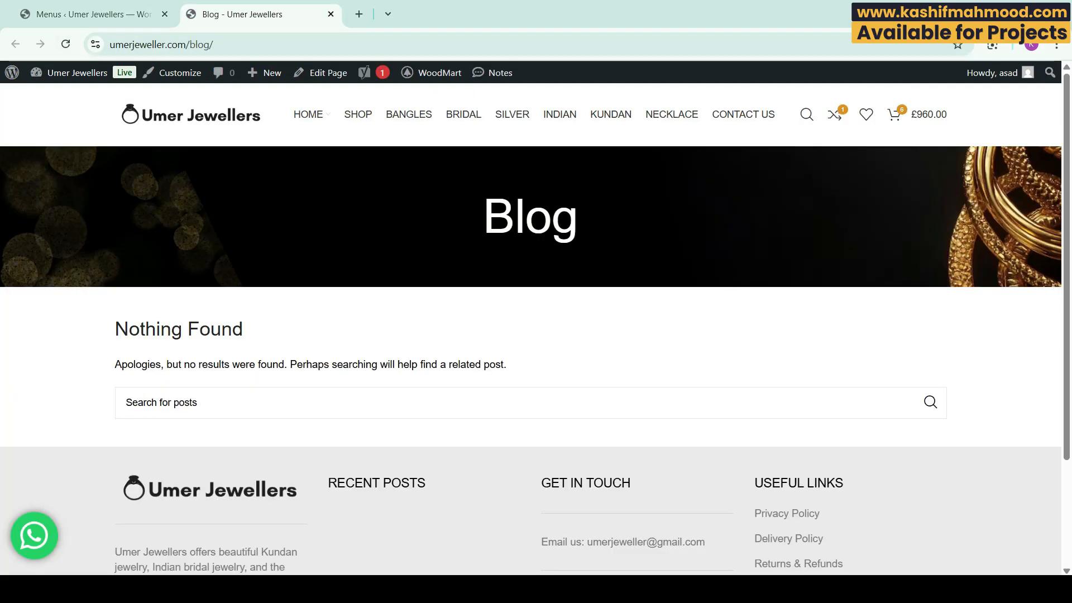
{"action": "mouse_move", "coordinate": [308, 114]}
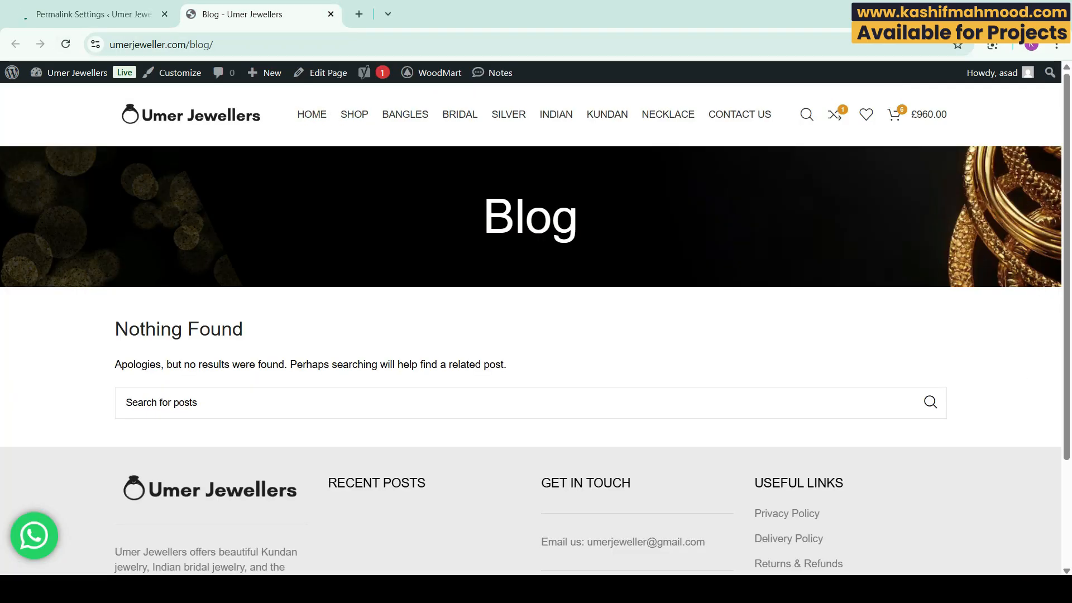